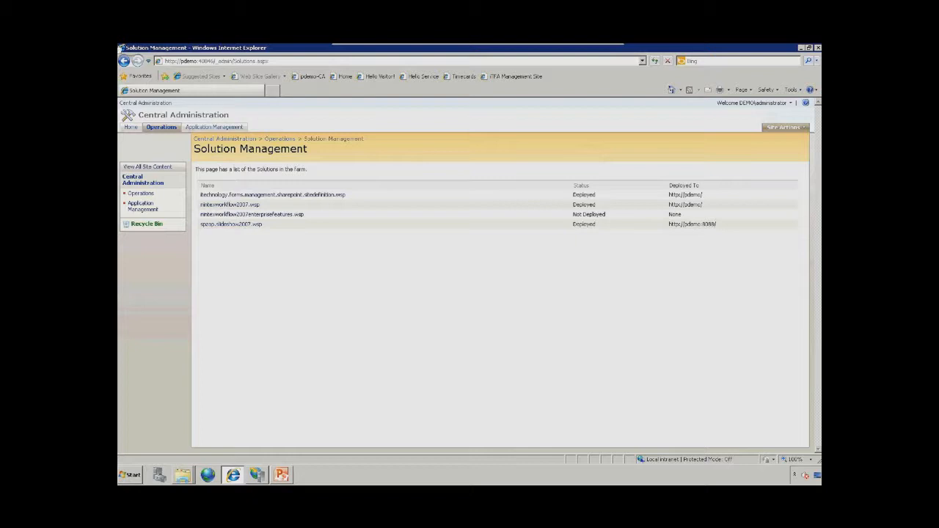
Highlight the itechnology.forms.management.sharepoint.sitedefinition.wsp entry in the farm solutions list to check its deployment
mouse_move(199, 186)
mouse_down()
mouse_move(347, 195)
mouse_move(199, 194)
mouse_up()
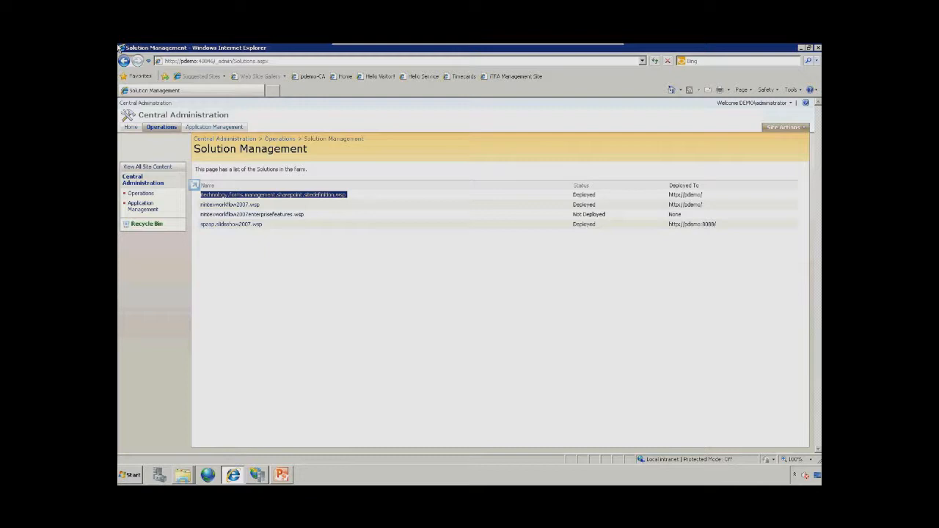
click(308, 271)
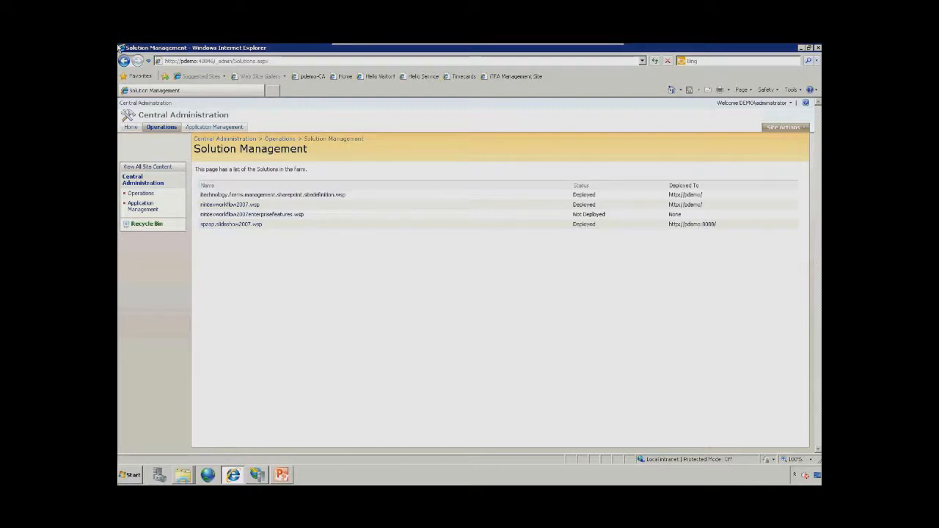
Open the Demo site in a new tab and activate the iTechnology Forms Accelerator site collection feature
key(ctrl+t)
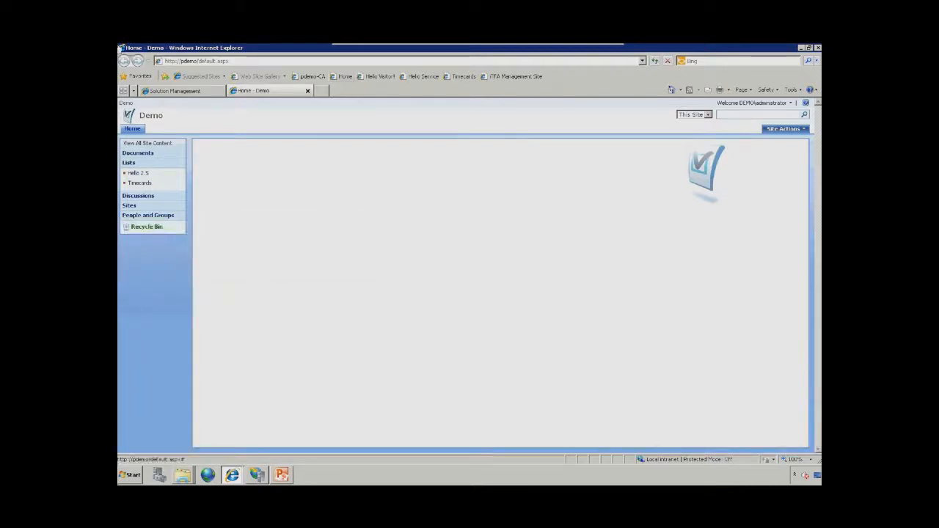
click(784, 128)
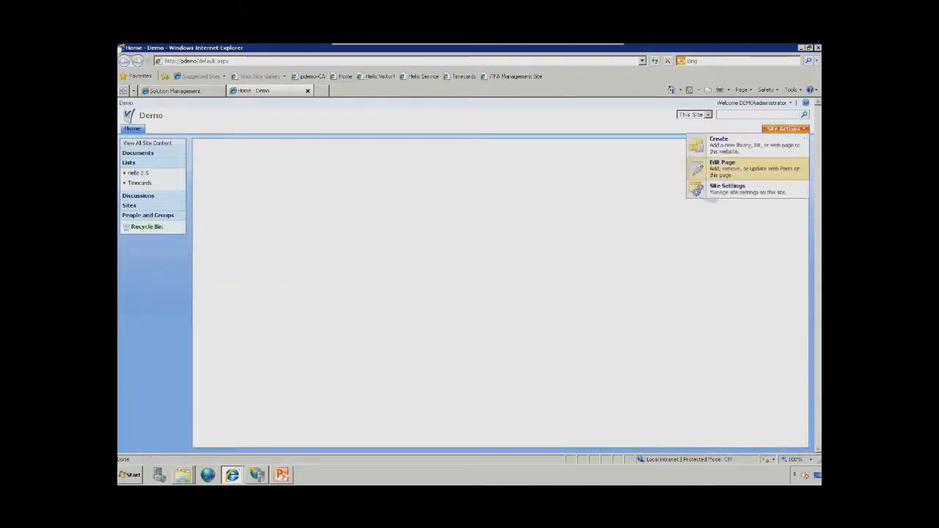
click(710, 192)
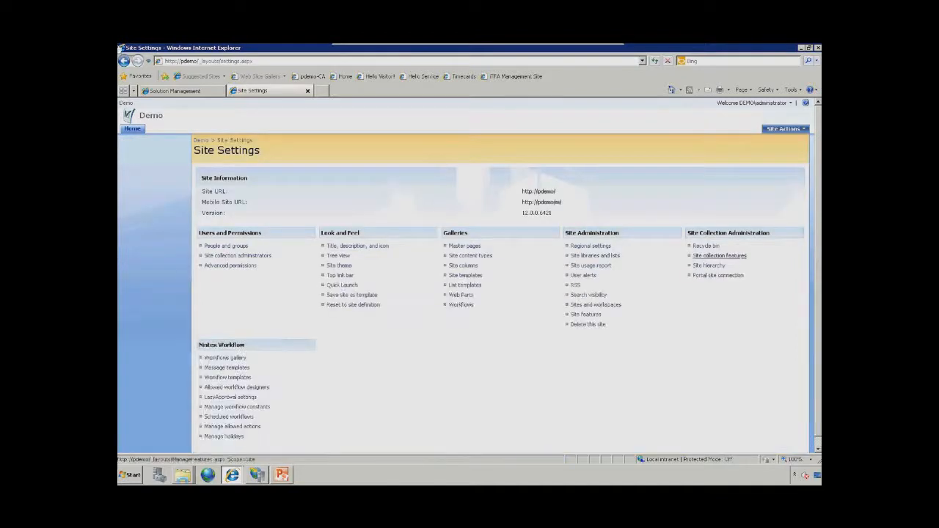
click(720, 255)
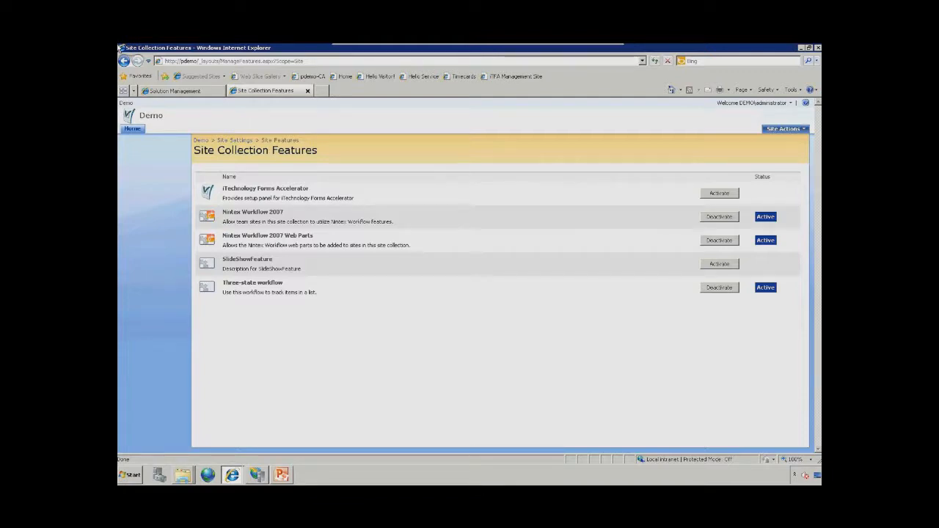
click(719, 193)
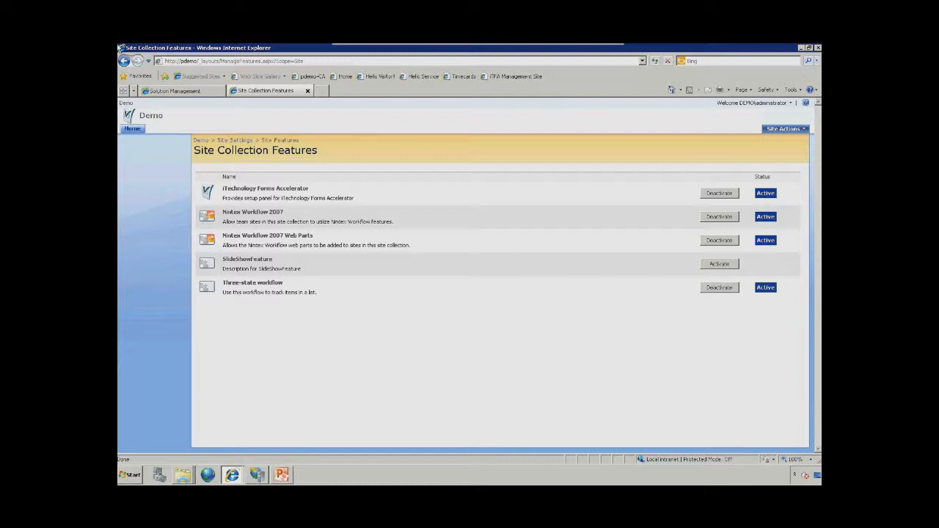
Open the iTechnology Forms Accelerator Deployment Control Panel from the site settings and show the Web.config modifications instructions
click(235, 140)
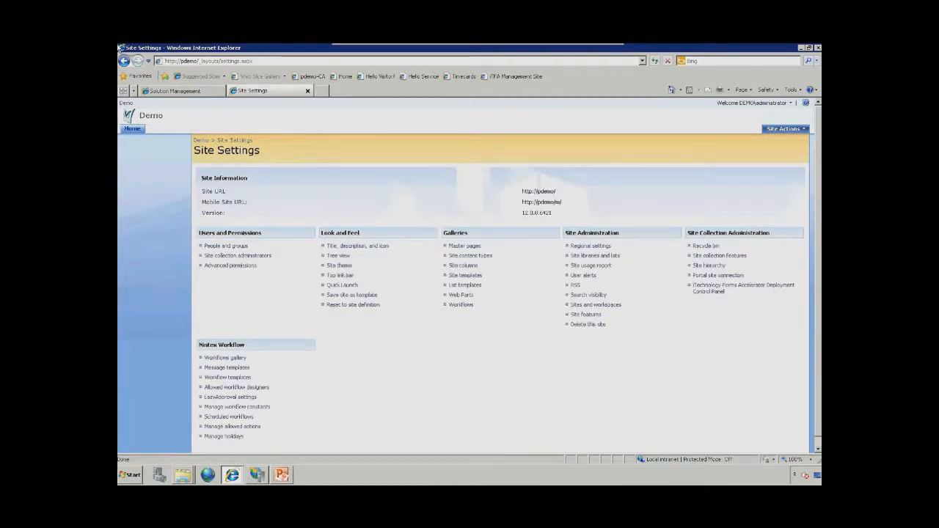
click(733, 286)
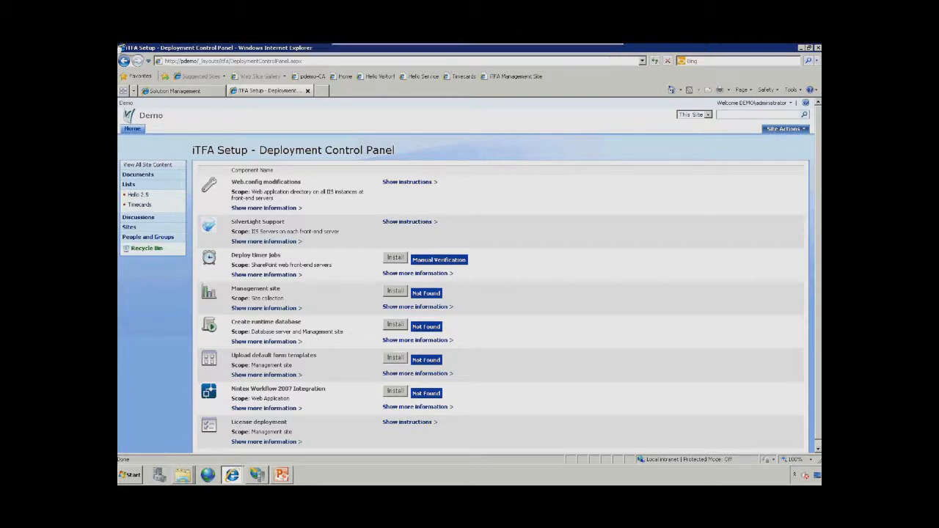
click(407, 181)
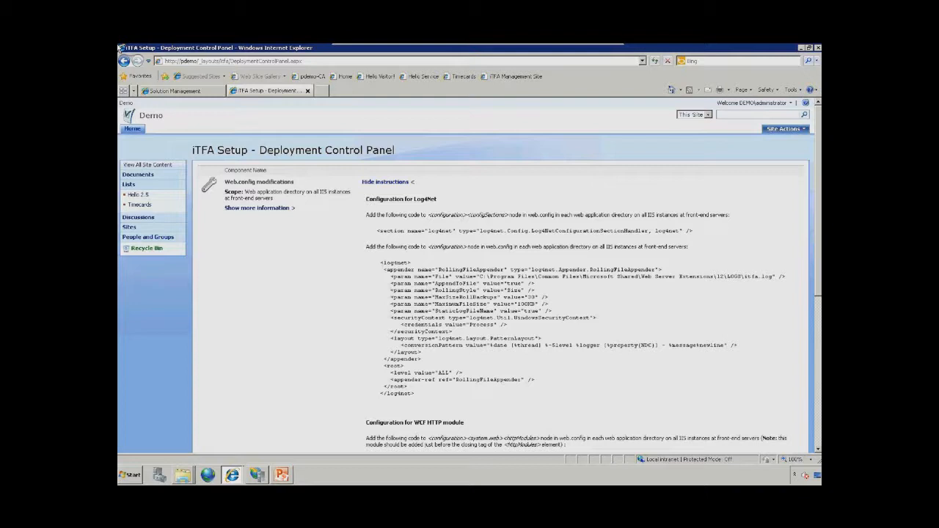
Open web.config from the VirtualDirectories\80 folder in Notepad and maximize its window
mouse_move(181, 474)
click(176, 440)
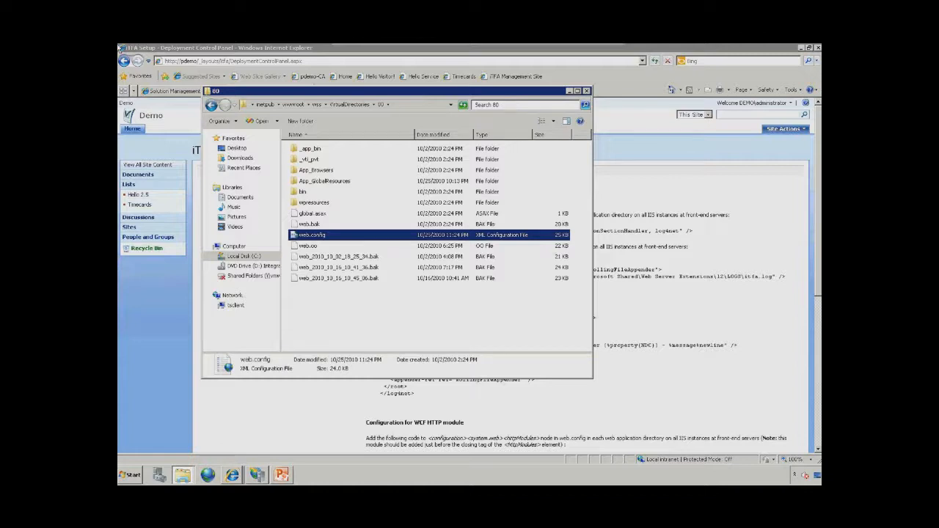
right_click(311, 236)
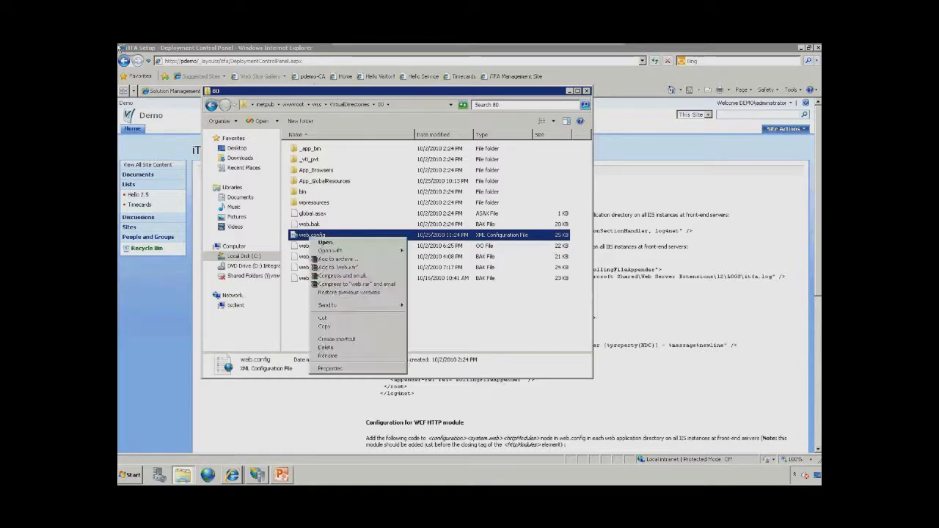
mouse_move(330, 251)
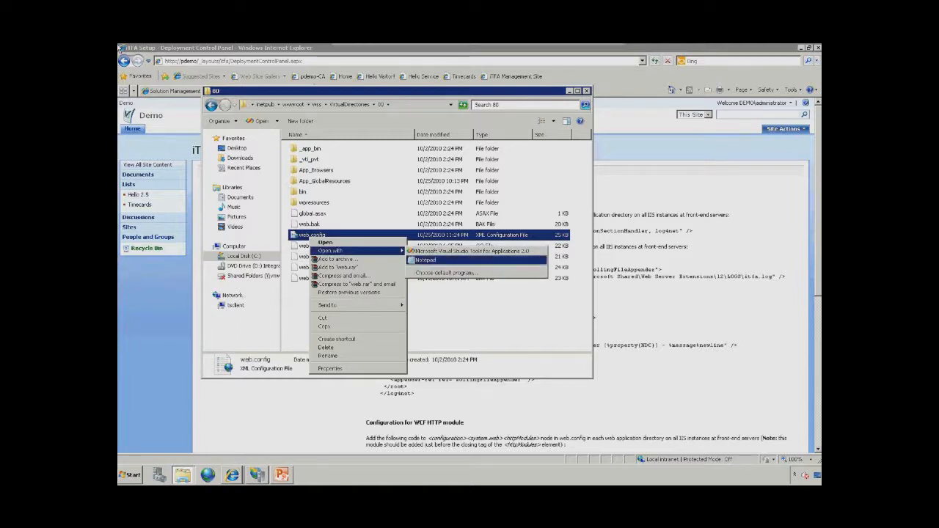
click(426, 260)
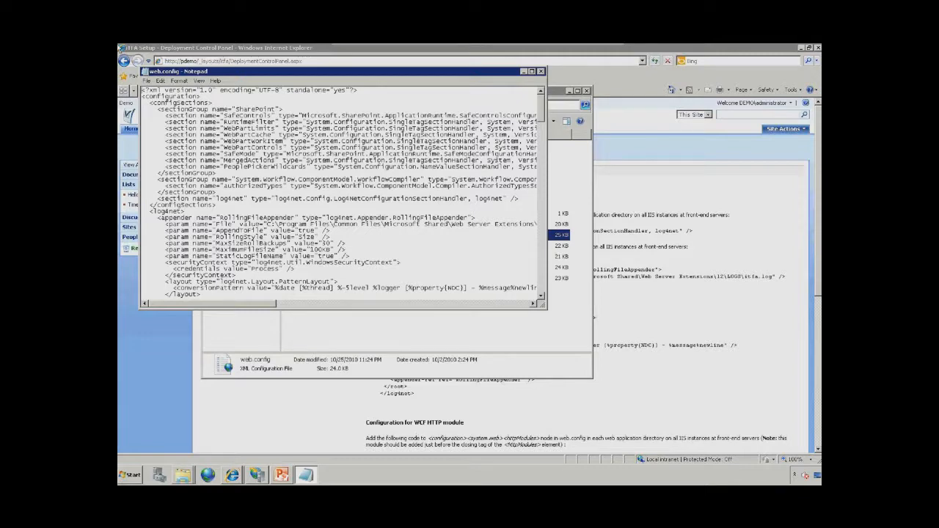
click(531, 71)
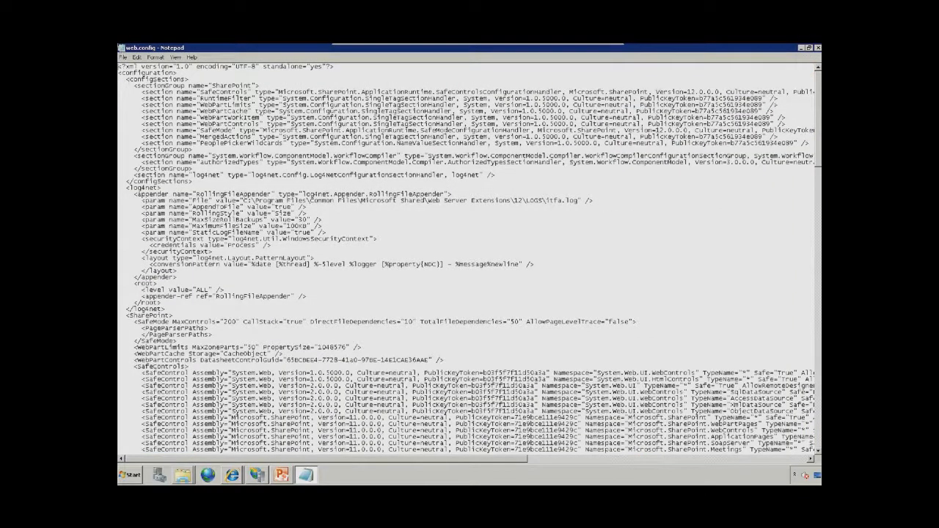
Switch back to the Deployment Control Panel and highlight the log4net section line in the Log4Net configuration instructions
click(231, 476)
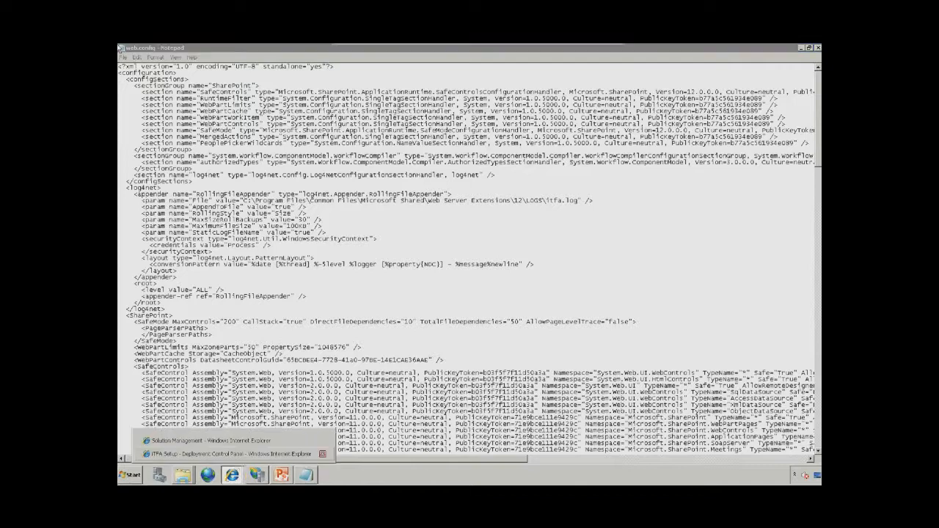
click(227, 453)
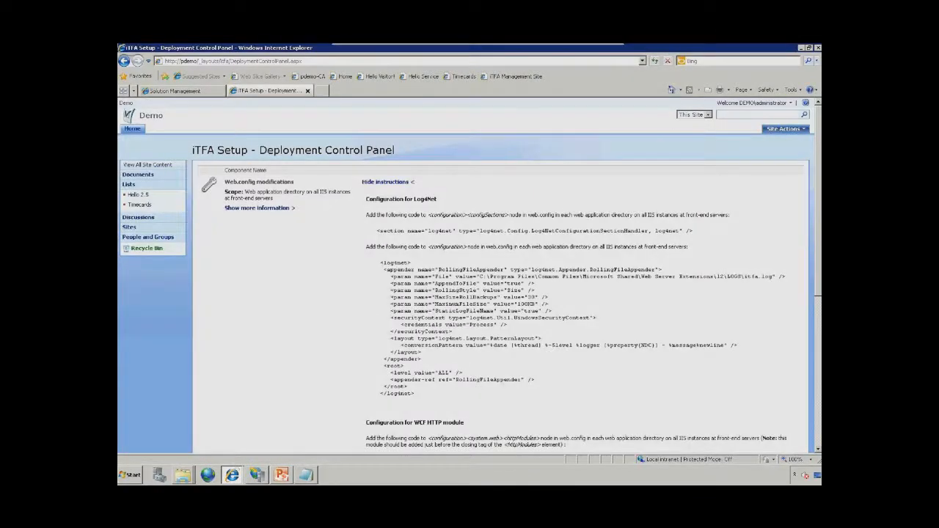
drag(376, 230, 692, 231)
drag(692, 231, 375, 231)
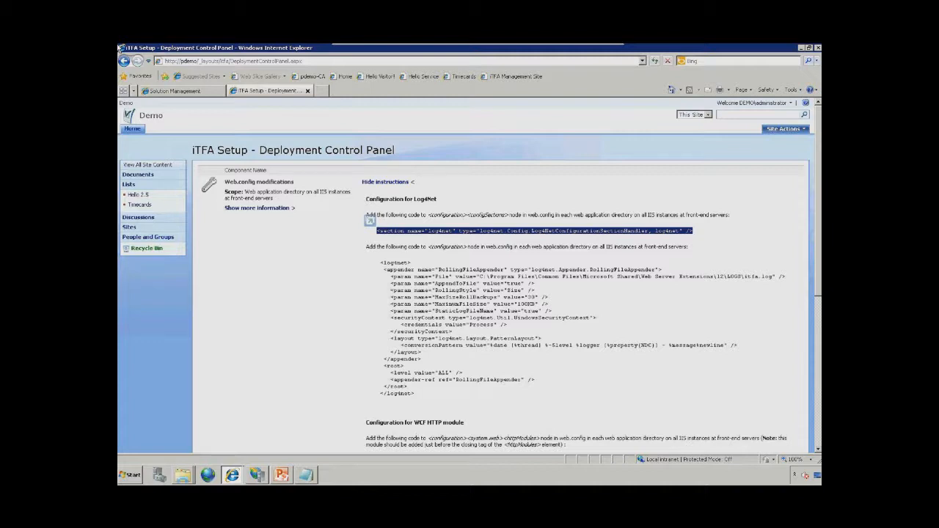
Switch to web.config in Notepad and highlight the log4net section line inside the configSections node
key(alt+Tab)
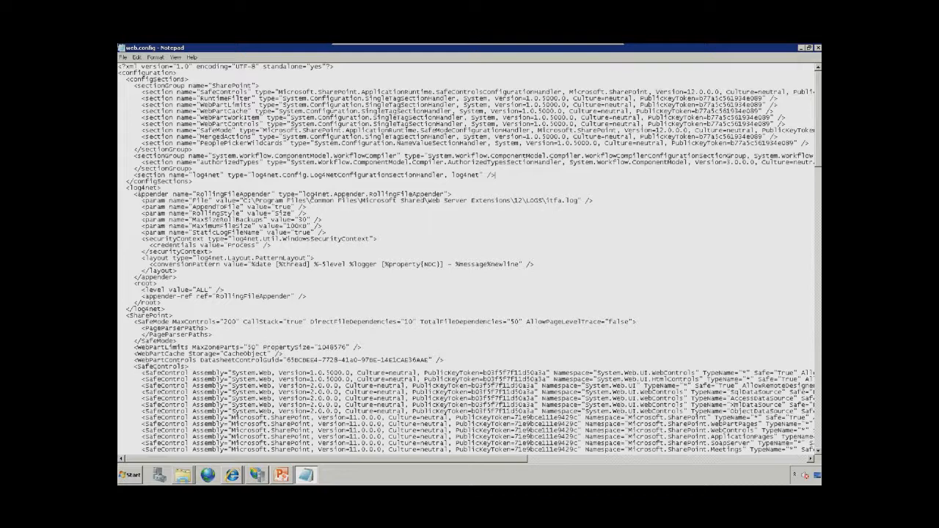
key(shift+Home)
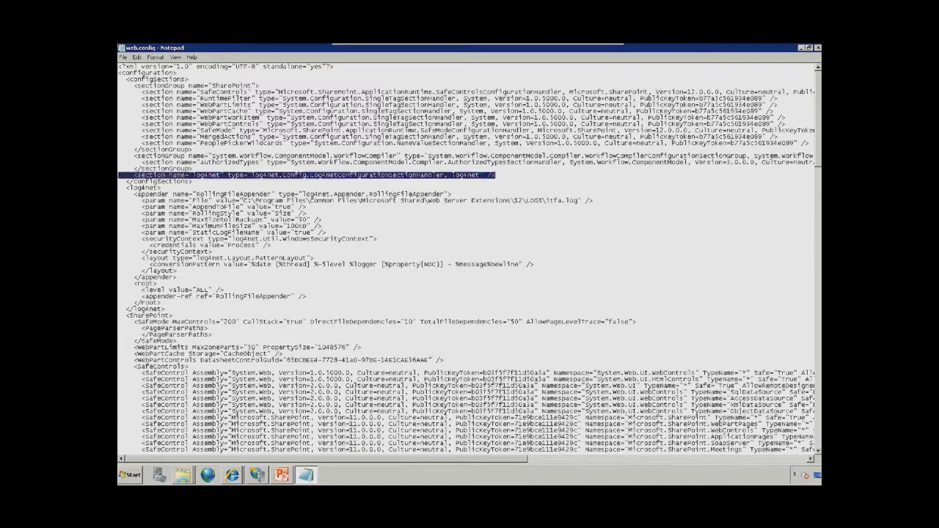
click(193, 170)
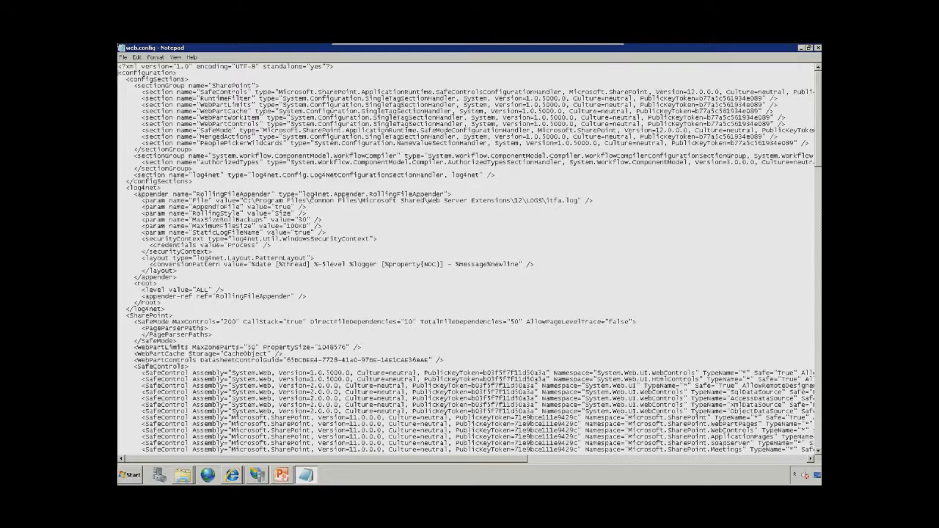
Highlight the whole log4net block below configSections in web.config to review the RollingFileAppender settings
key(shift+Down)
key(shift+Down)
key(shift+Down)
key(Down)
key(Down)
key(shift+Down)
key(shift+Down)
key(shift+Down)
key(shift+Down)
key(shift+Down)
key(shift+Down)
key(shift+Down)
key(shift+Down)
key(shift+Down)
key(shift+Down)
key(shift+Down)
key(shift+Down)
key(shift+Down)
key(shift+Down)
key(shift+Down)
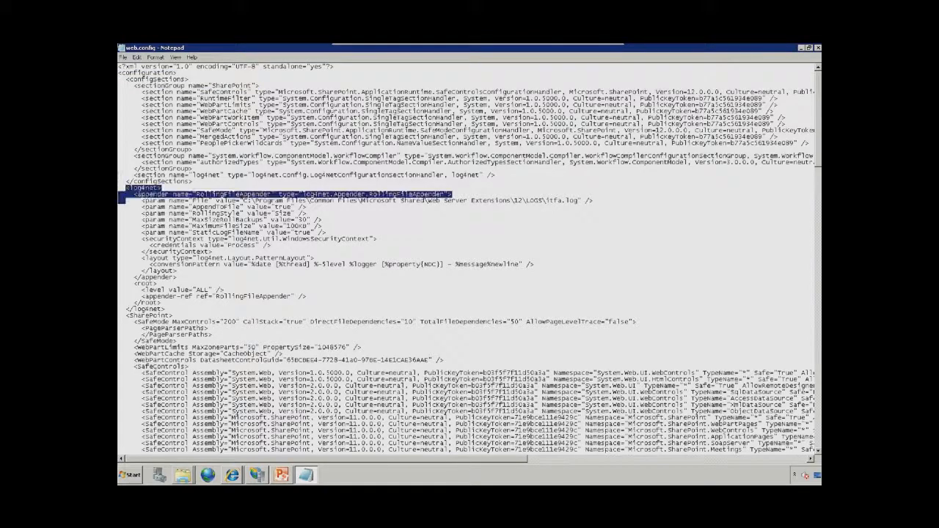
key(shift+Down)
key(shift+Down)
key(shift+Down)
key(shift+Down)
key(shift+Down)
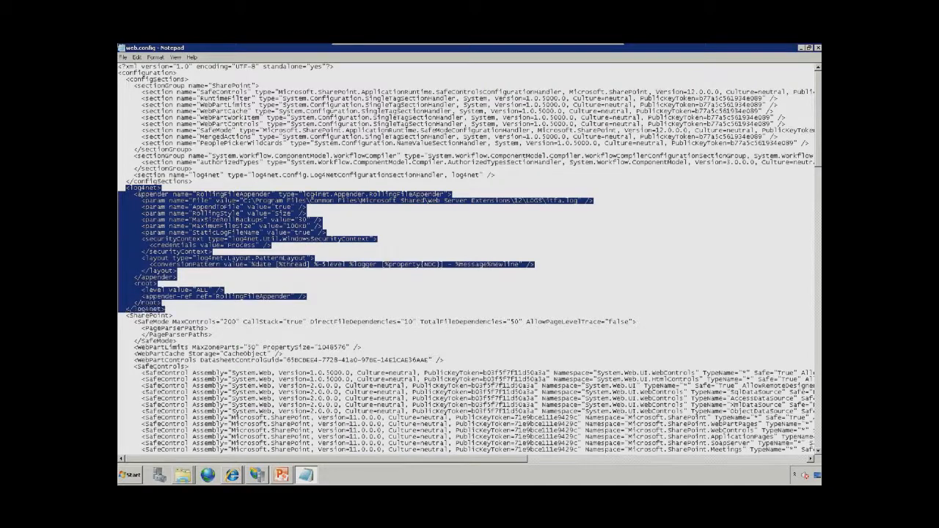
key(Down)
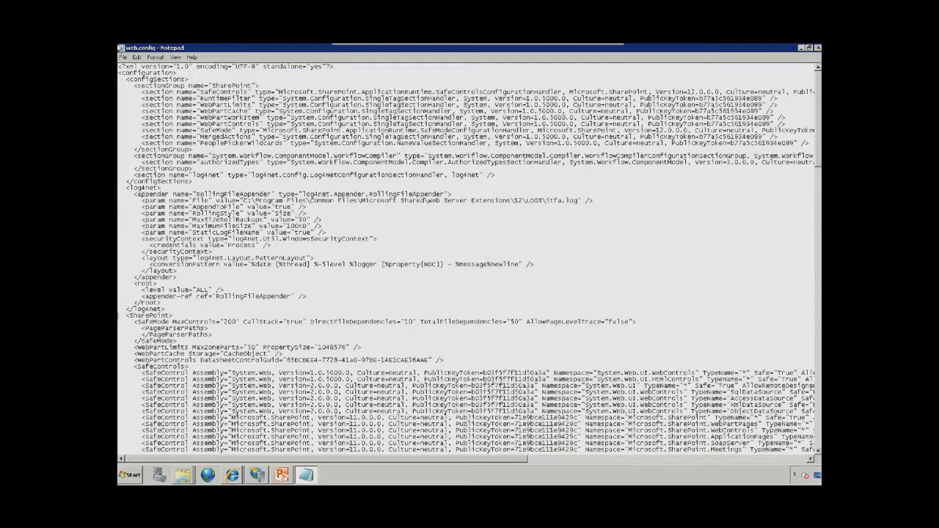
Find the httpModules node in web.config and highlight its ITFA_WCFVirtualPathProviderModule entry
scroll(119, 49, down, 17)
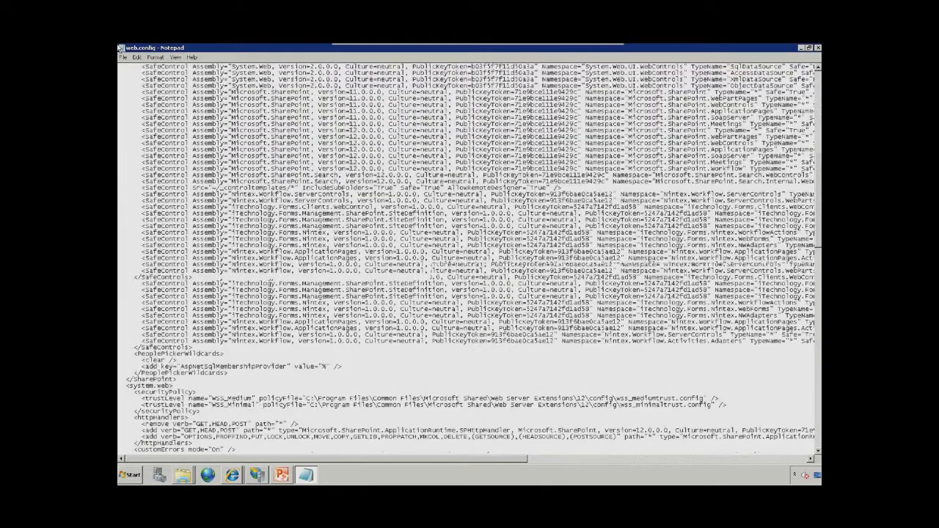
scroll(119, 49, down, 6)
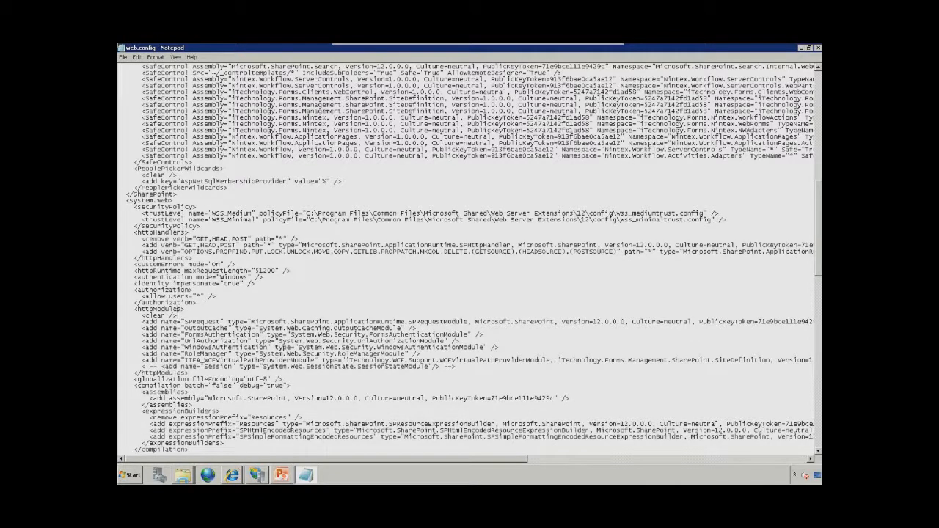
double_click(160, 309)
click(134, 321)
key(shift+End)
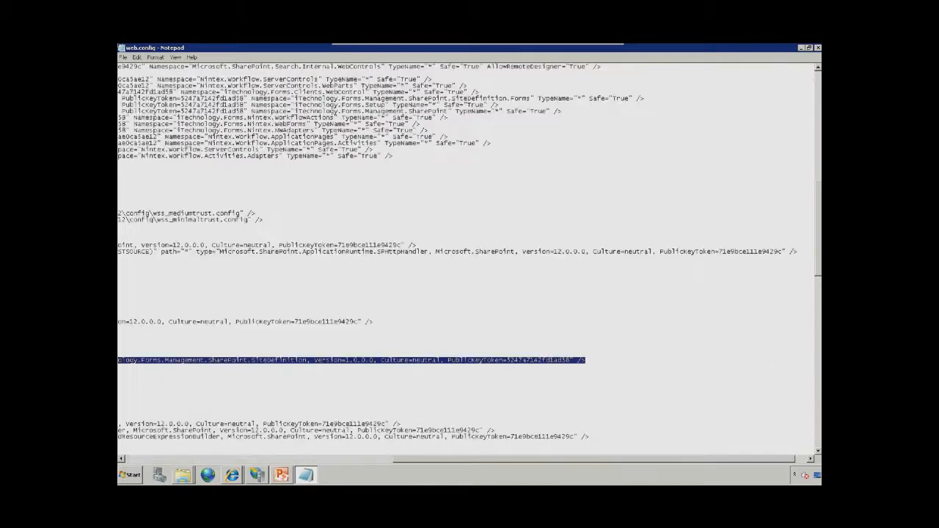
key(Home)
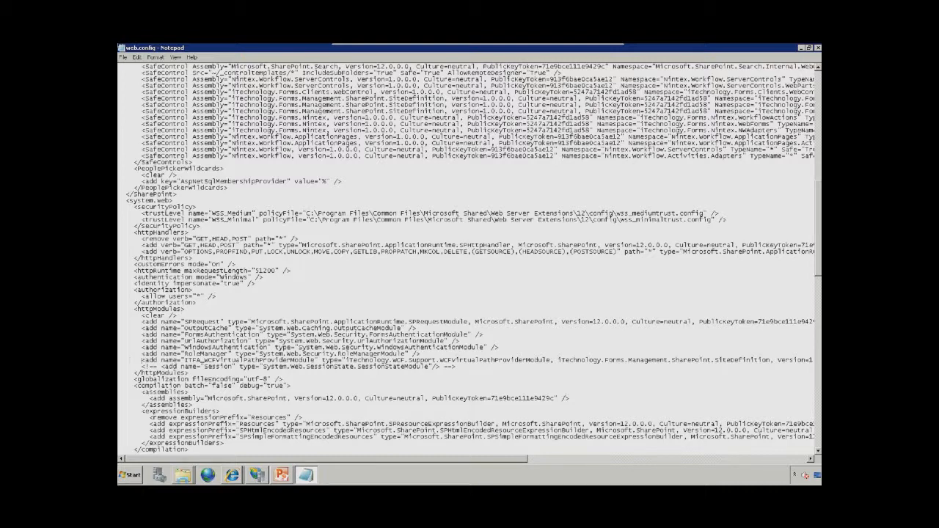
drag(141, 360, 778, 360)
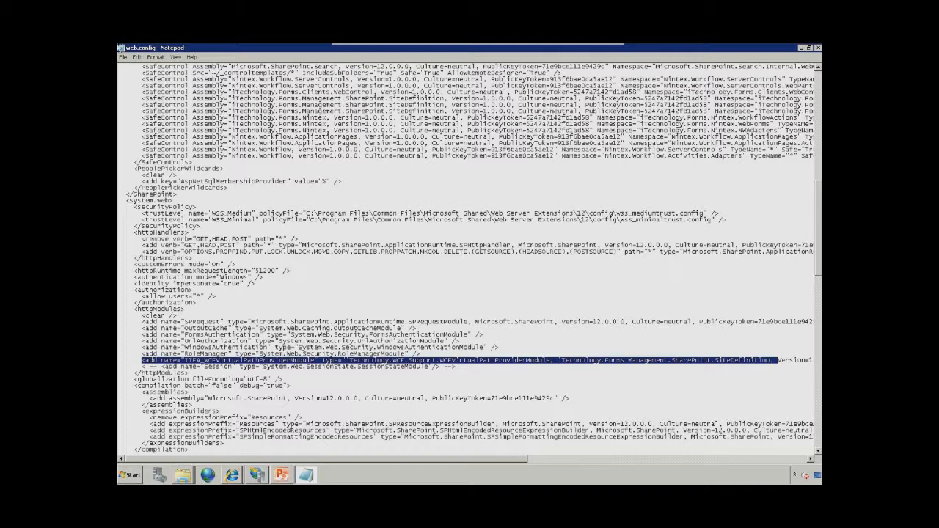
Return to the Deployment Control Panel in the browser and show the SilverLight Support instructions
key(alt+Tab)
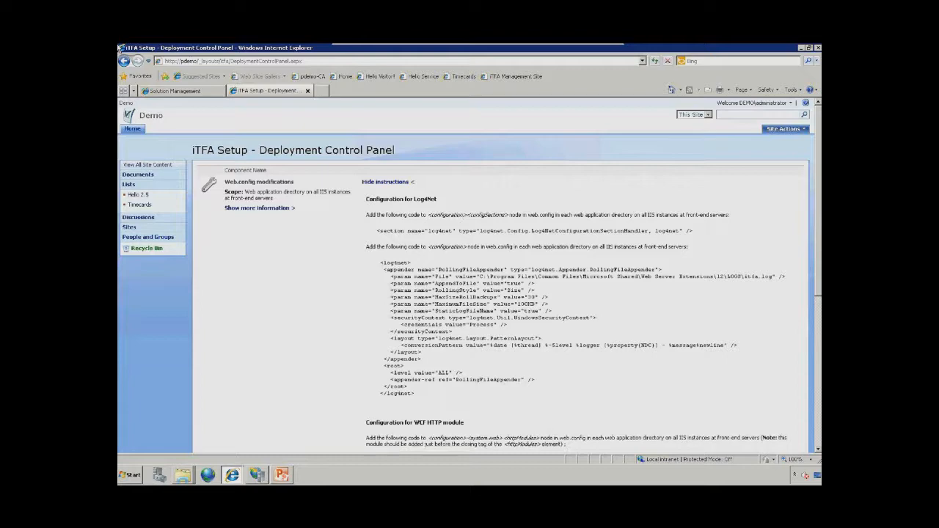
scroll(120, 49, down, 5)
scroll(120, 48, down, 1)
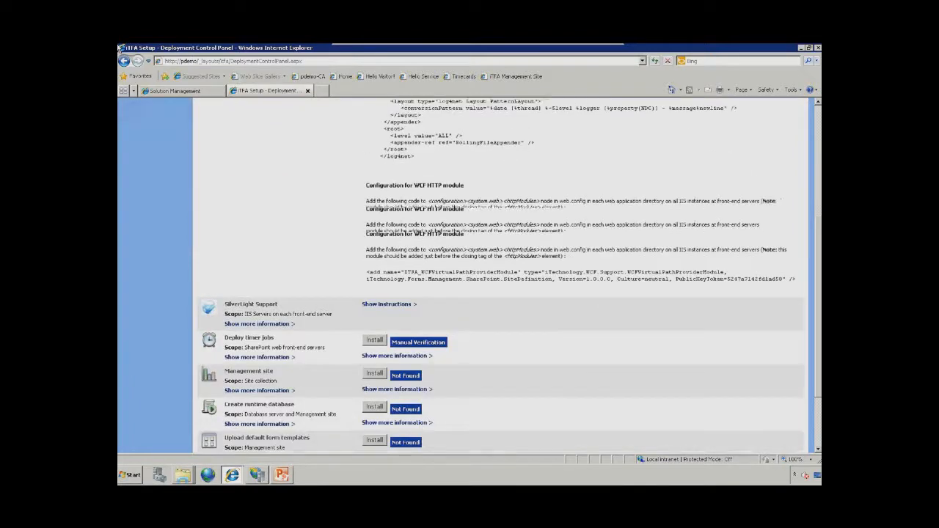
scroll(120, 48, down, 1)
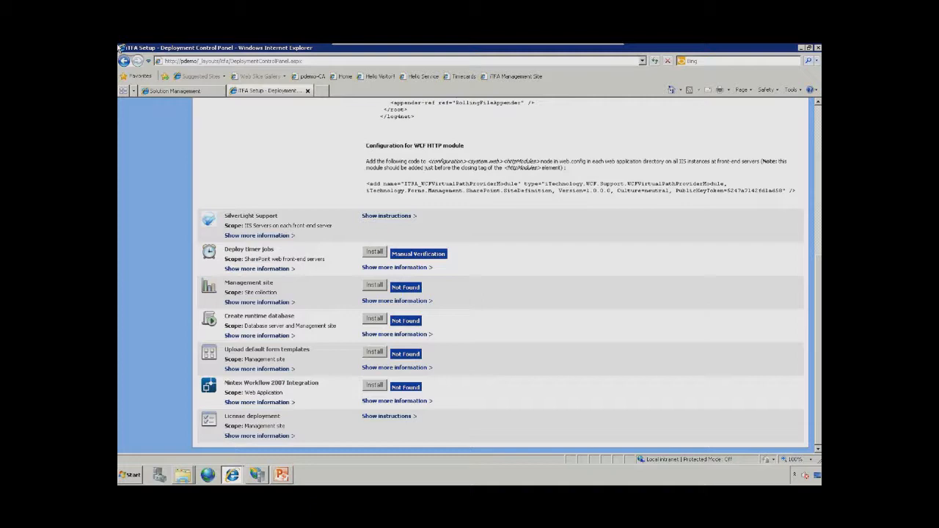
click(388, 215)
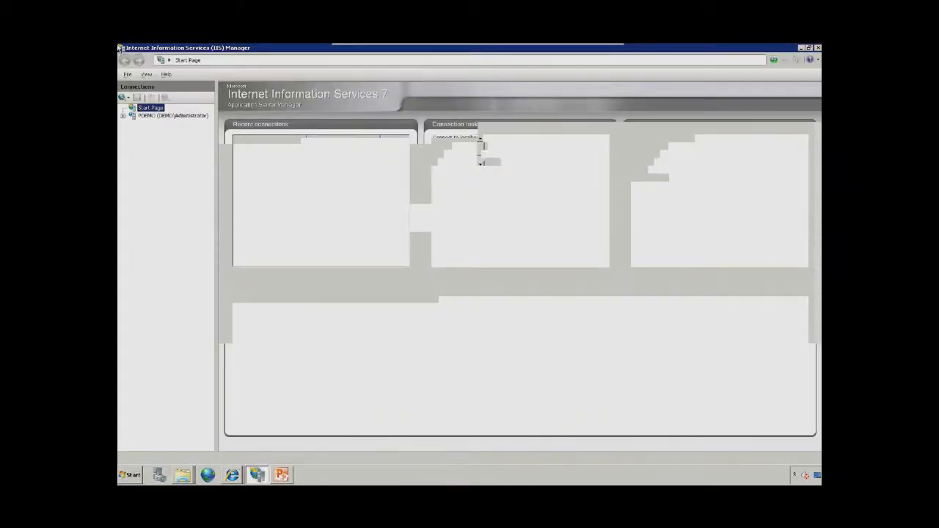
In IIS Manager, expand the PDEMO server's sites and open the MIME Types feature of the SharePoint - 80 site
click(173, 116)
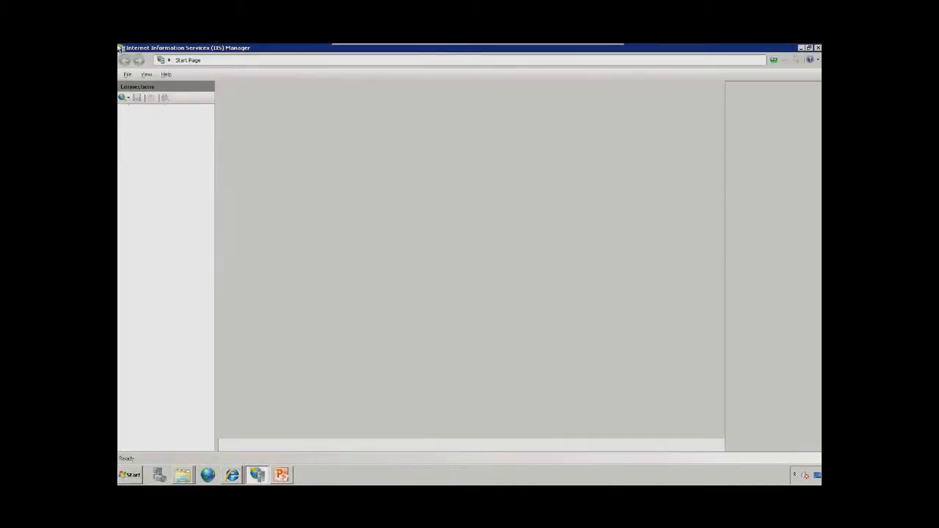
click(133, 131)
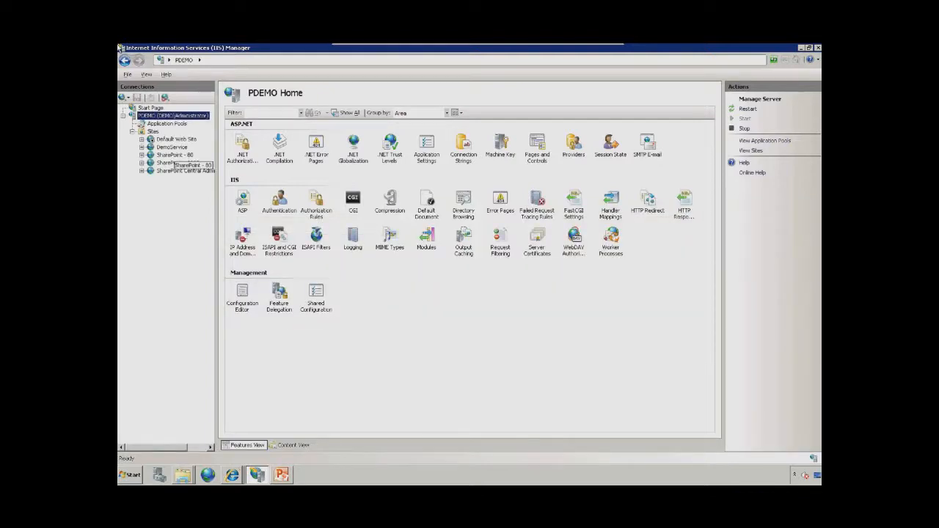
click(174, 155)
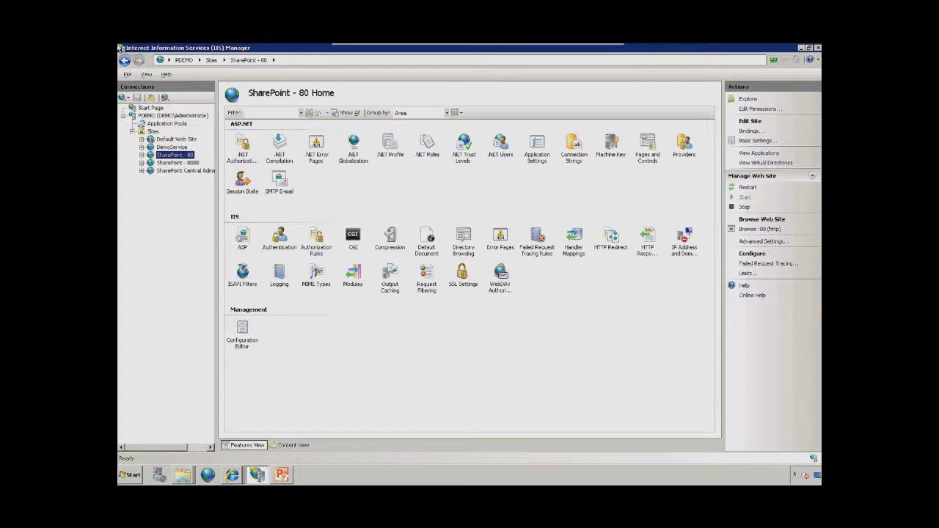
click(316, 276)
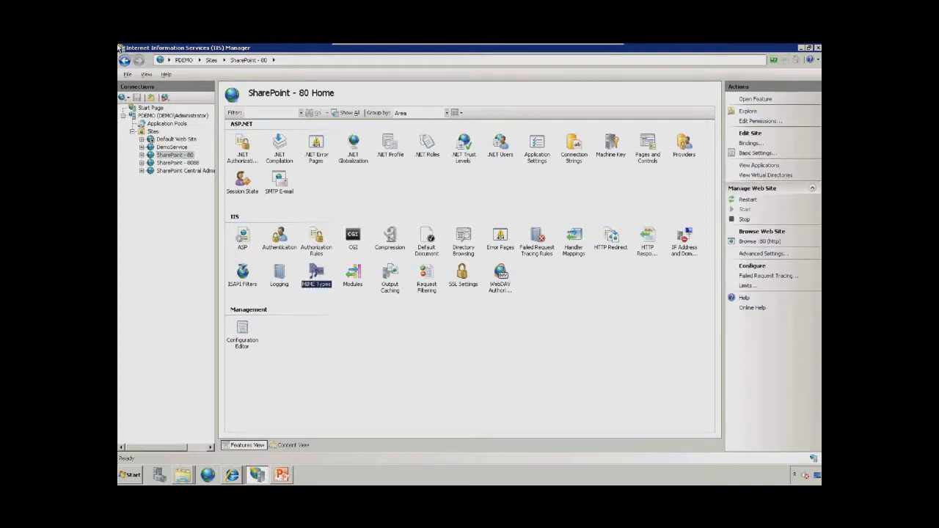
key(Return)
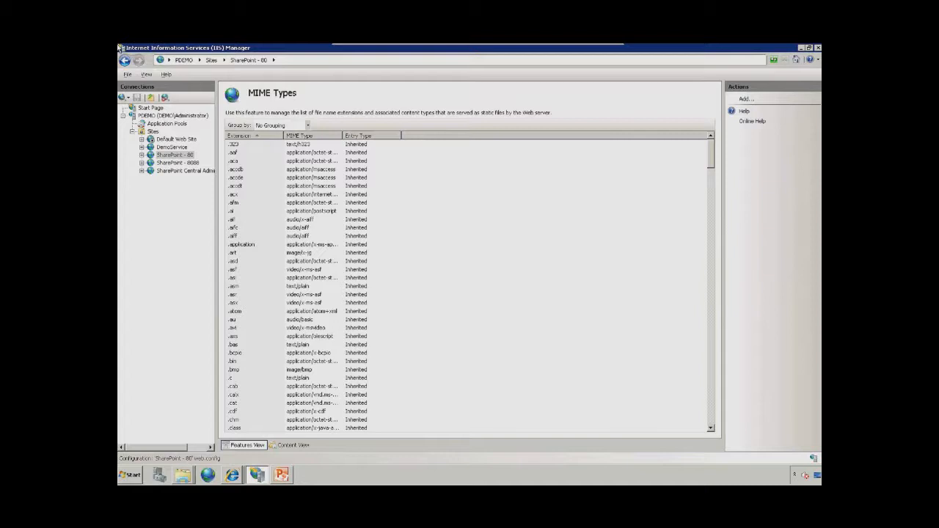
Look through the SharePoint - 80 site's MIME types by extension, from the start of the list through the entries beginning with p
click(309, 353)
key(Page_Down)
key(Page_Down)
key(Page_Down)
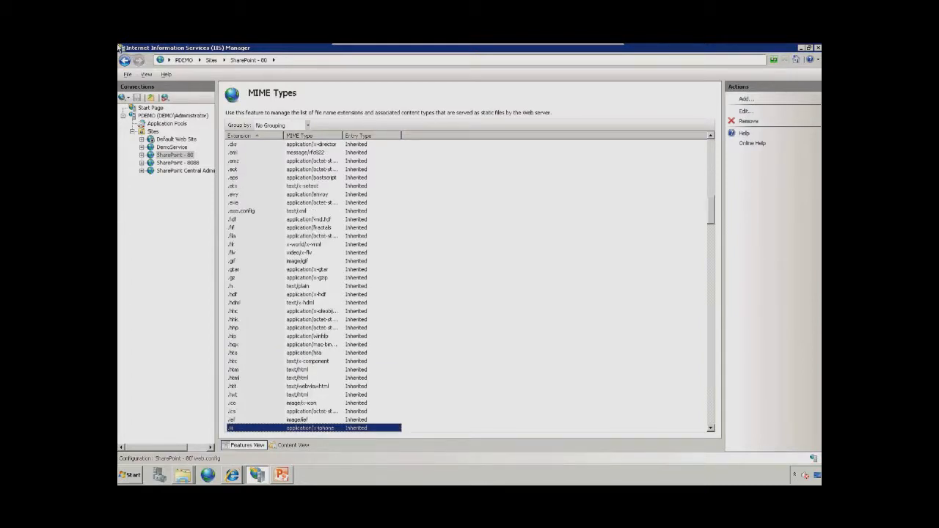
key(Page_Down)
key(Page_Down)
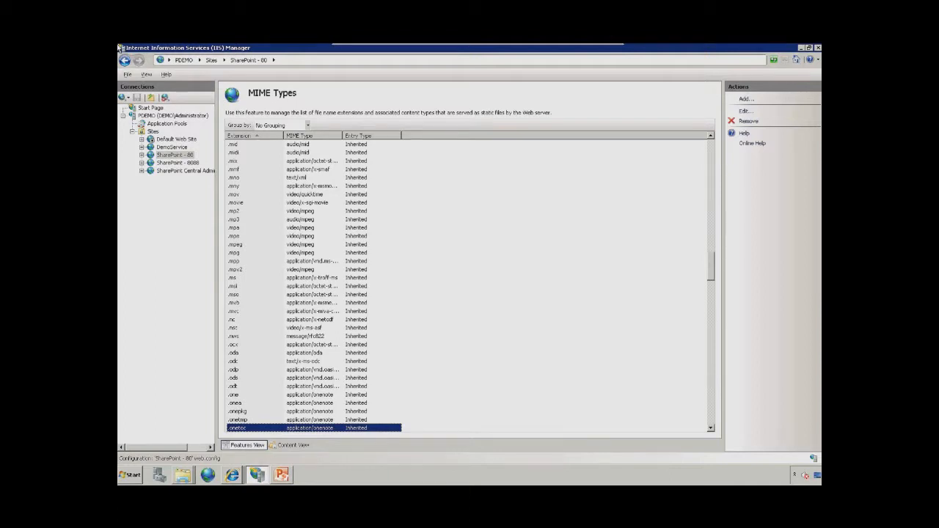
key(Page_Down)
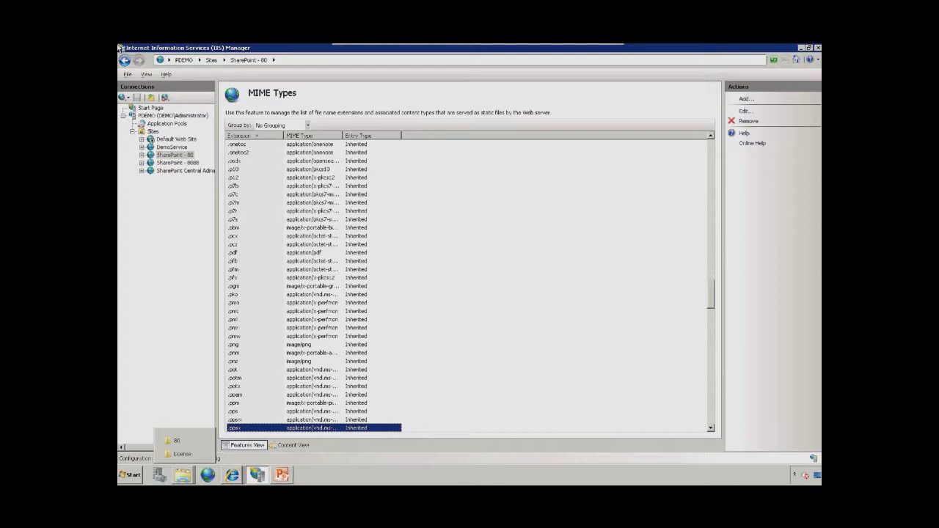
Return to the Deployment Control Panel in the browser, show both information sections of Deploy timer jobs and install the timer jobs
click(231, 475)
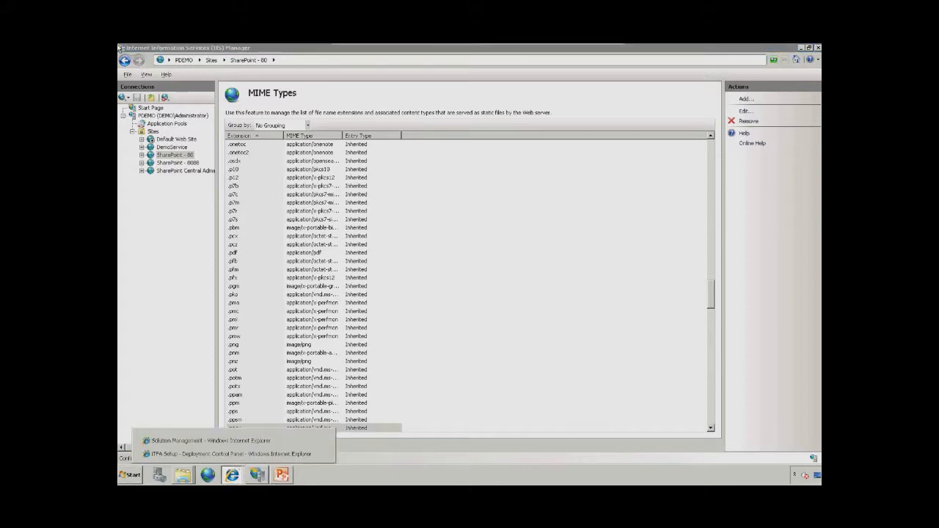
click(227, 453)
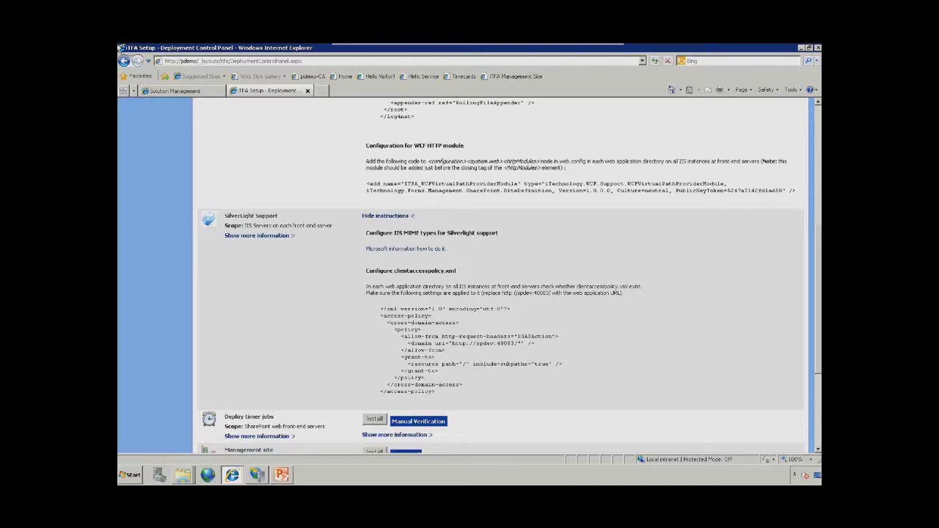
scroll(499, 275, down, 3)
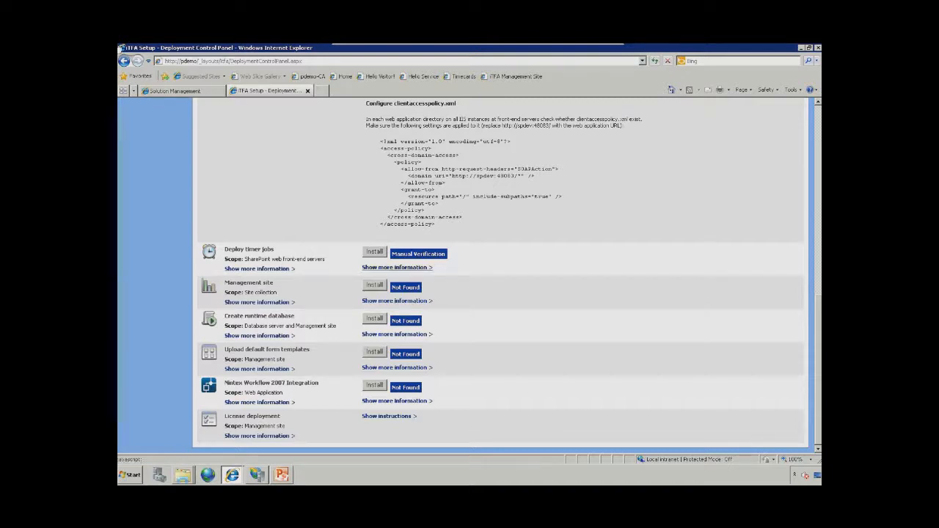
click(396, 267)
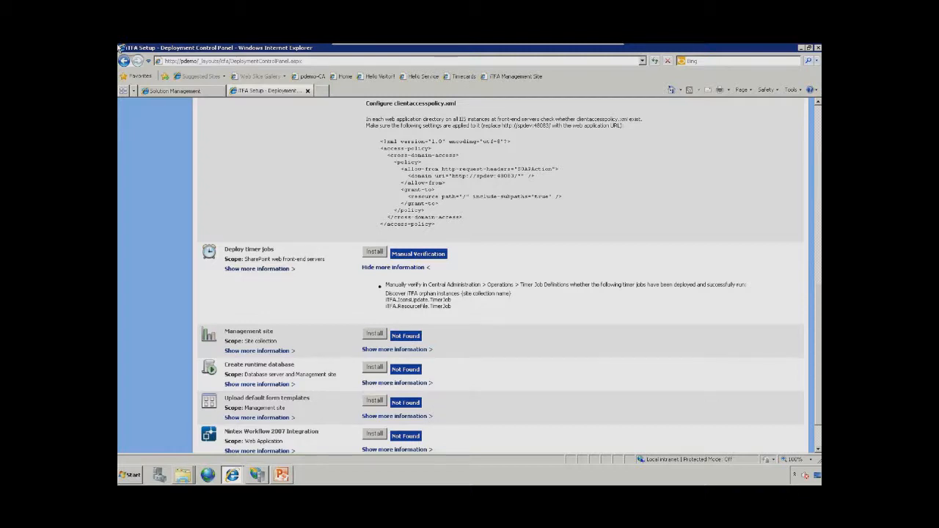
click(256, 268)
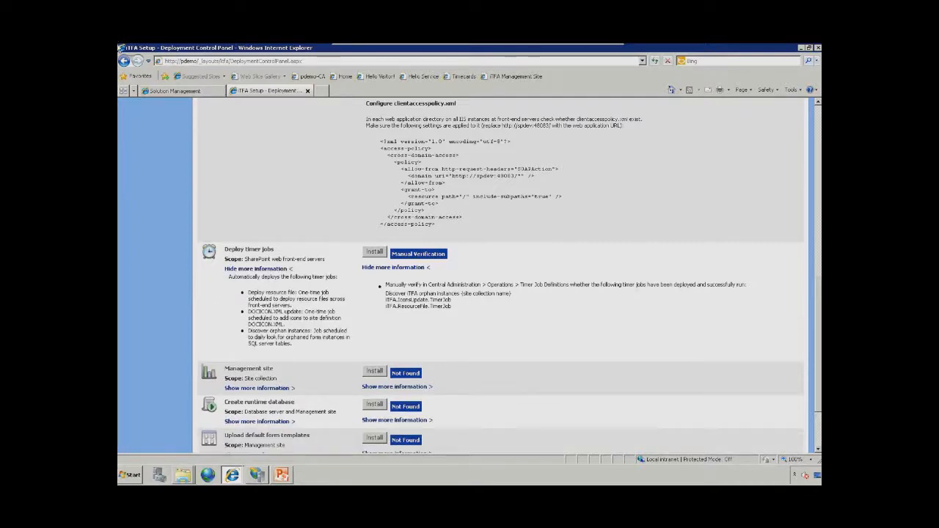
click(374, 252)
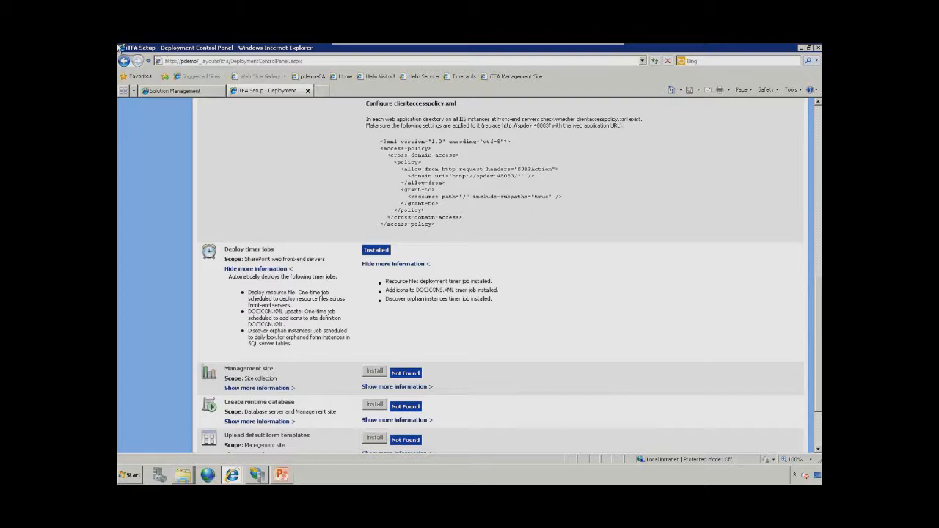
Install the Management site component and show its procedure description and installation details
scroll(121, 48, down, 3)
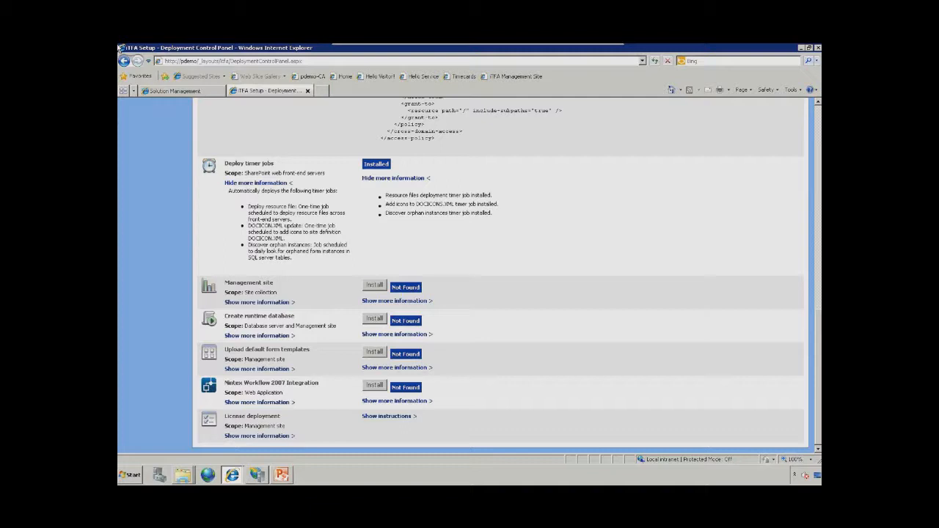
click(374, 285)
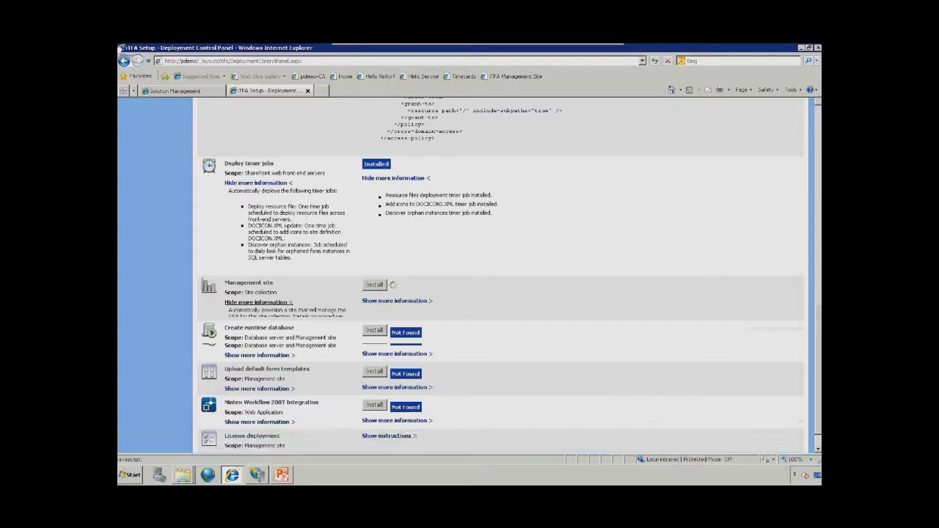
click(257, 302)
scroll(256, 302, down, 2)
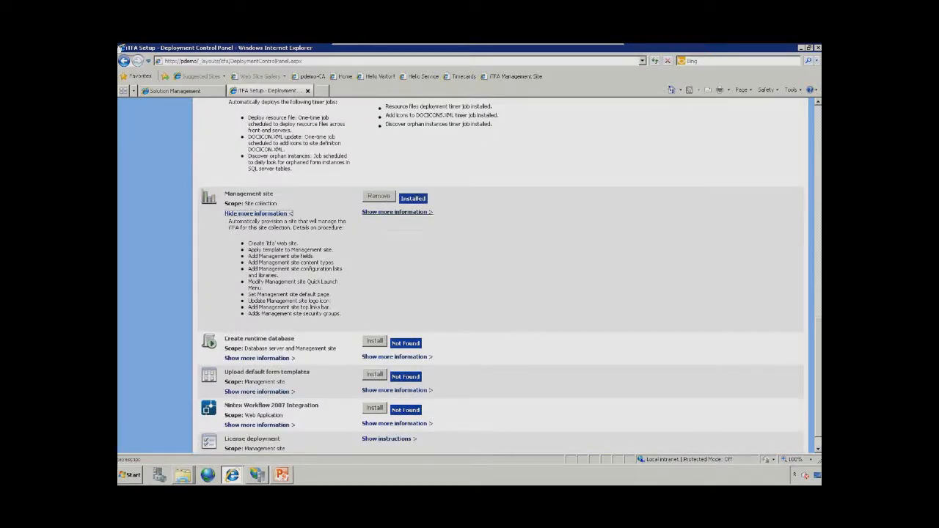
click(411, 212)
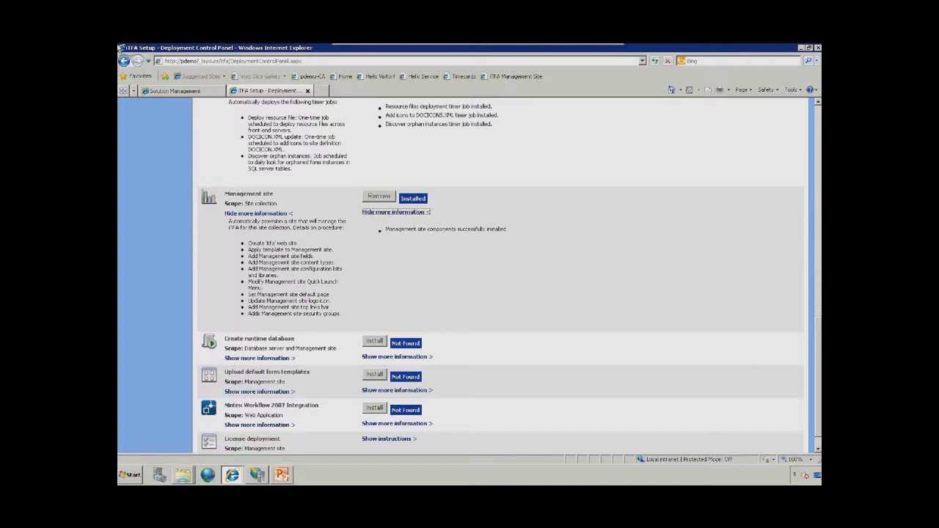
Install the runtime database, default form templates and Nintex Workflow 2007 Integration, showing the Nintex item's information
scroll(499, 275, down, 1)
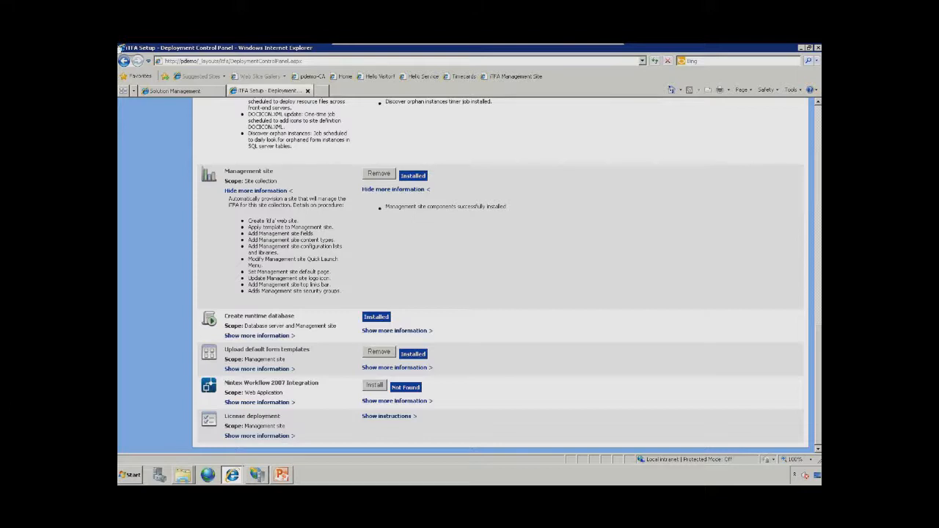
click(256, 402)
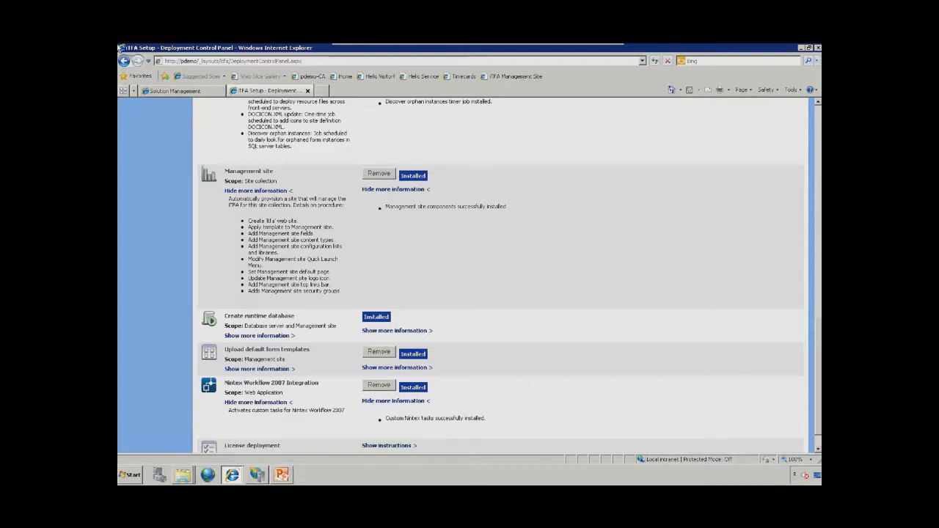
Show the License deployment instructions, open the linked Licensing page and maximize its window
scroll(121, 48, down, 1)
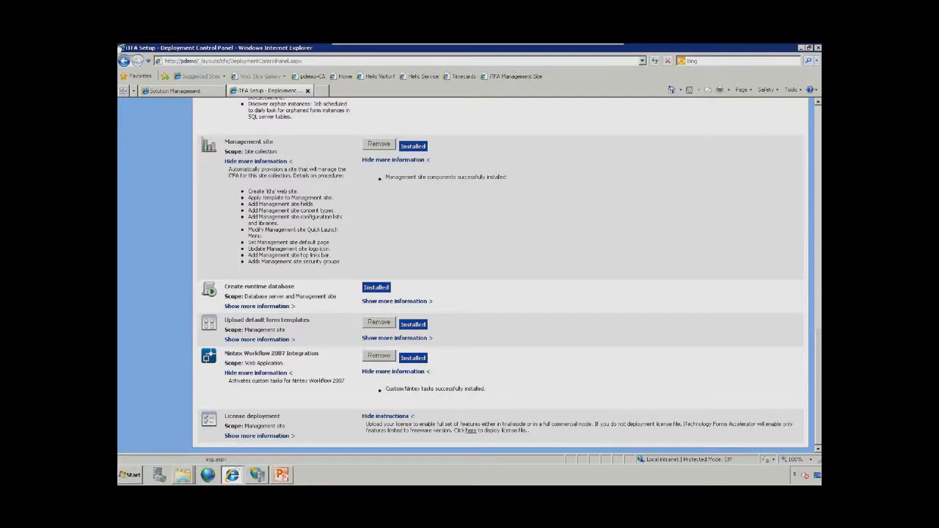
click(470, 430)
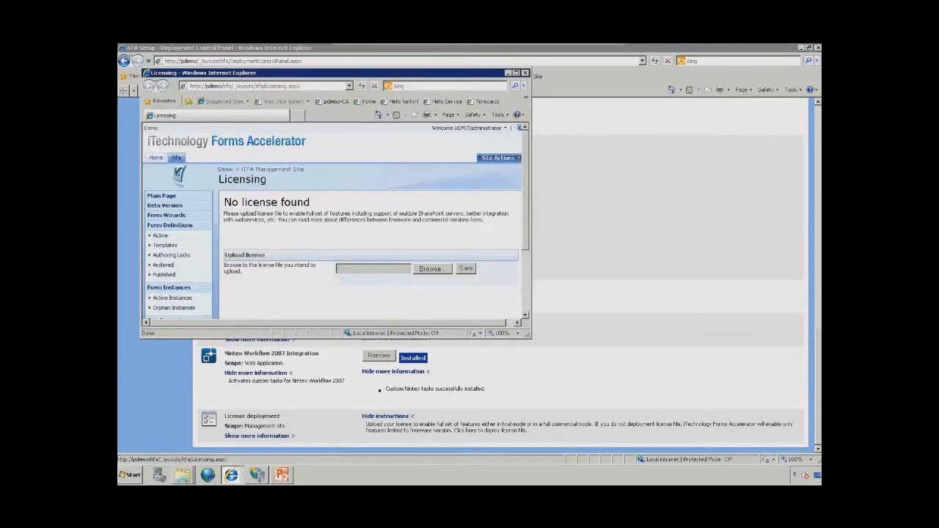
key(super+Up)
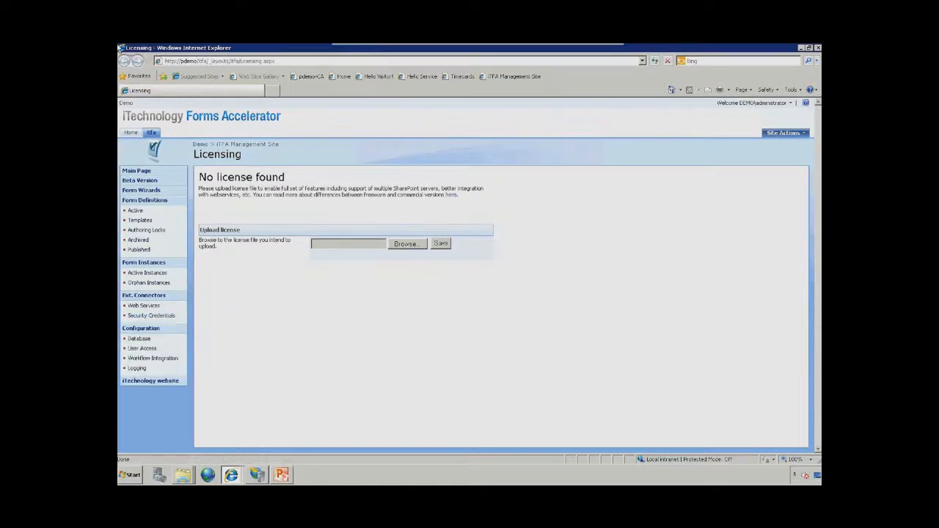
Choose beta.license from the desktop's License folder as the license file and save it to upload the license
click(406, 244)
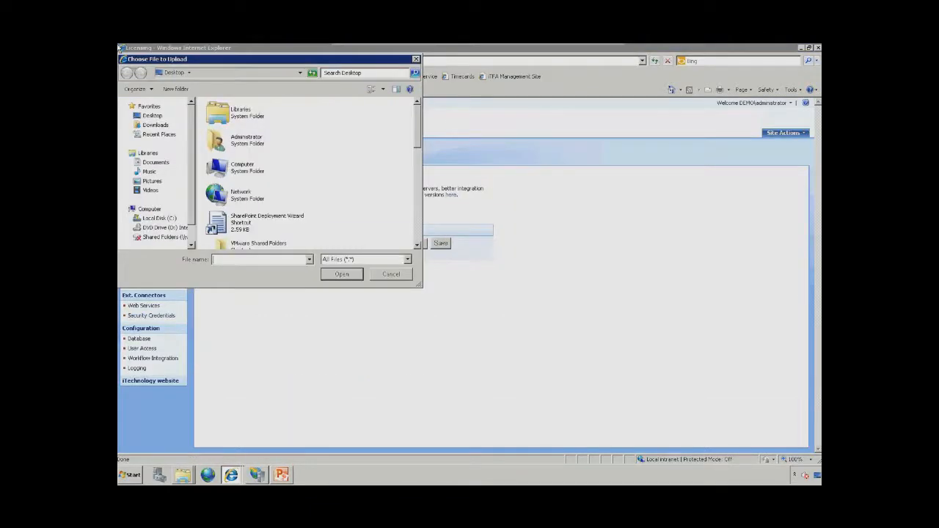
key(Down)
key(l)
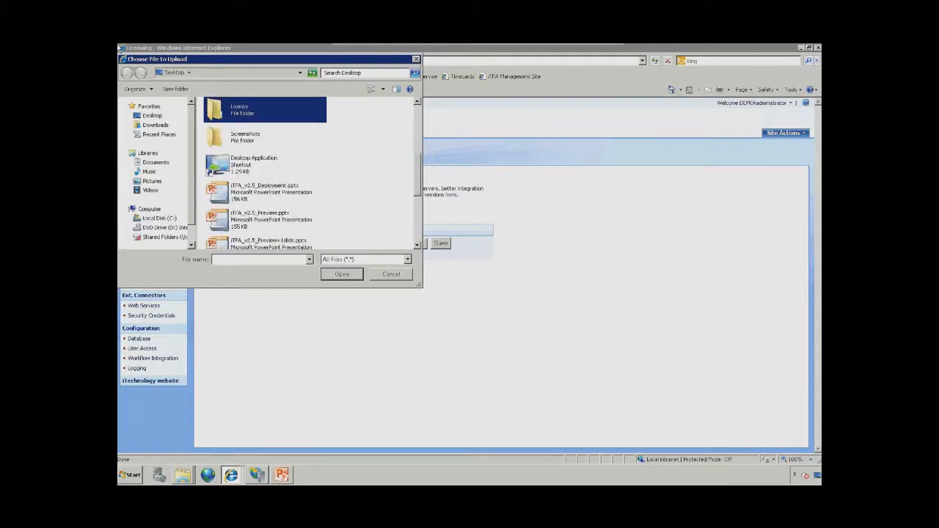
key(Return)
key(Down)
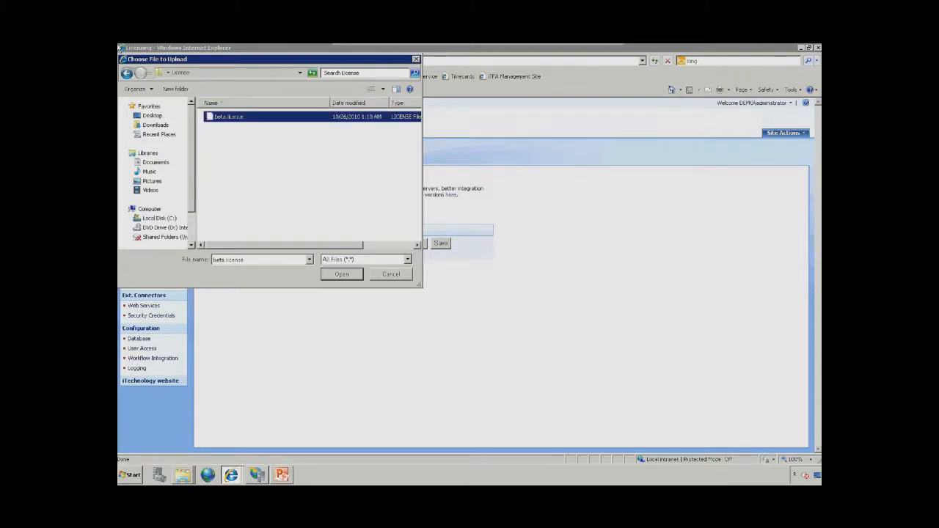
key(Return)
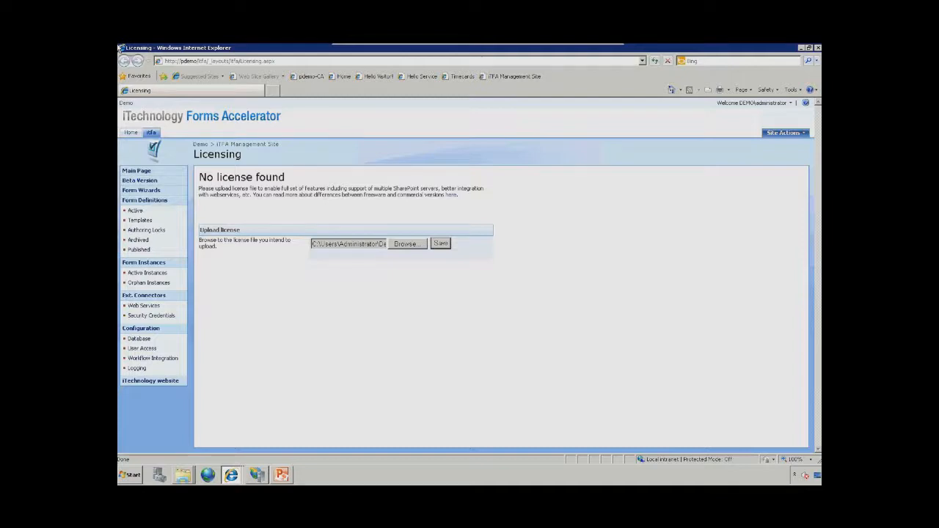
key(Tab)
key(Return)
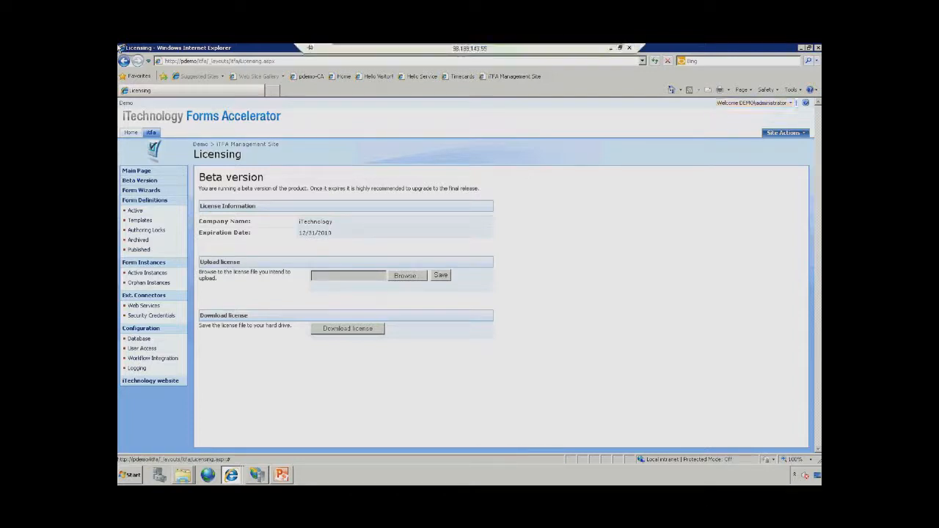
Close the Licensing window and switch to the iTFA_v2.5_Deployment presentation in PowerPoint Viewer
double_click(119, 48)
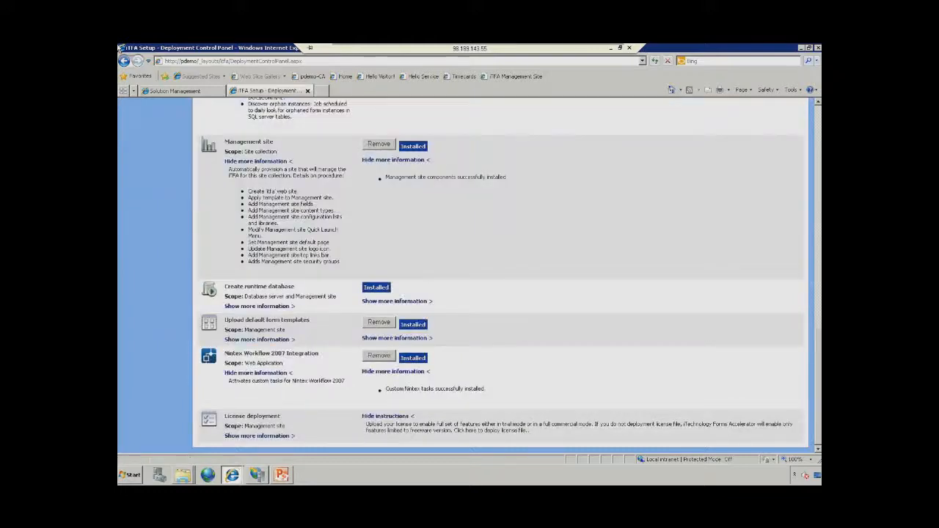
click(281, 475)
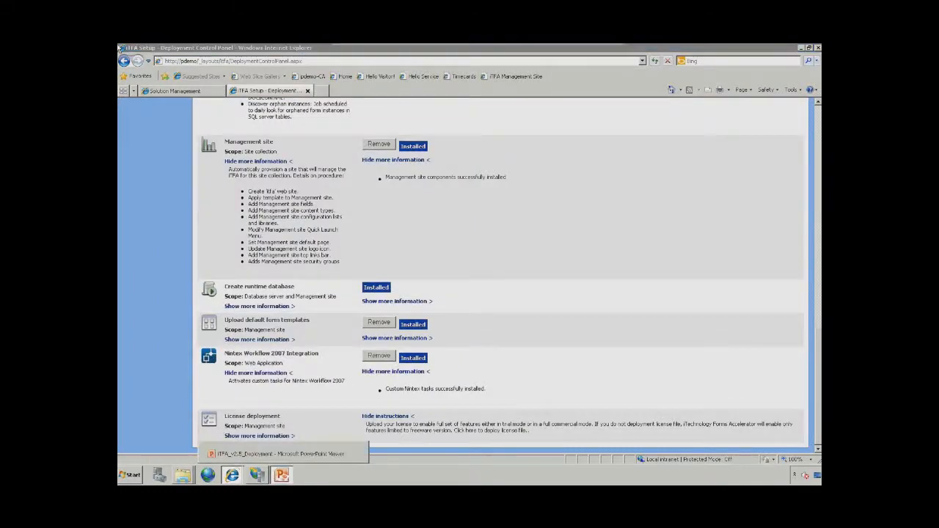